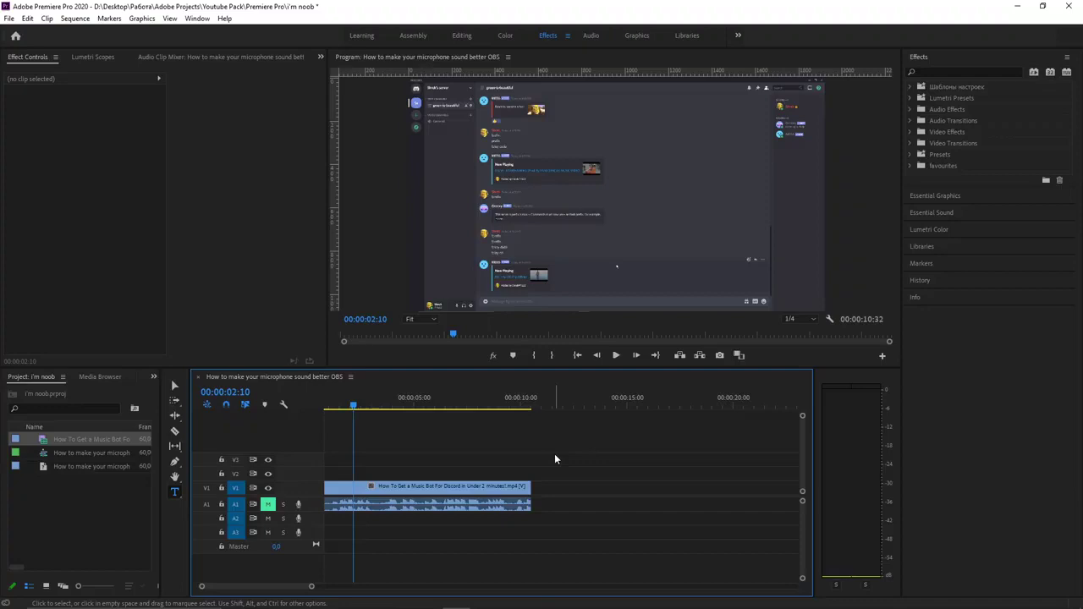
# Add a 'hello' text title over the video with the Type tool.
pyautogui.click(175, 492)
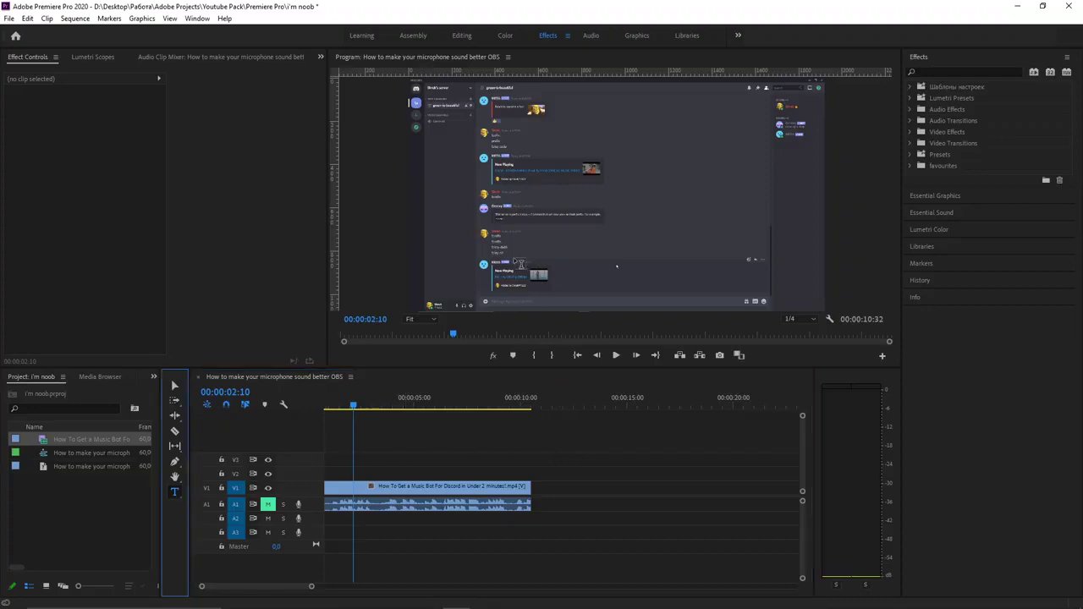
pyautogui.click(530, 240)
pyautogui.write('hel')
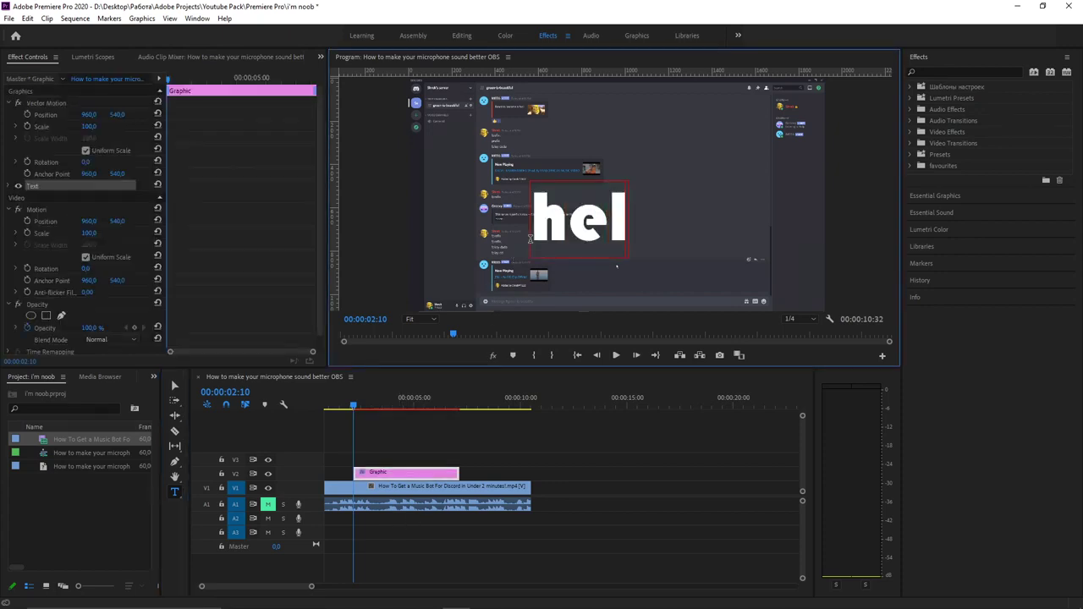
pyautogui.write('lo')
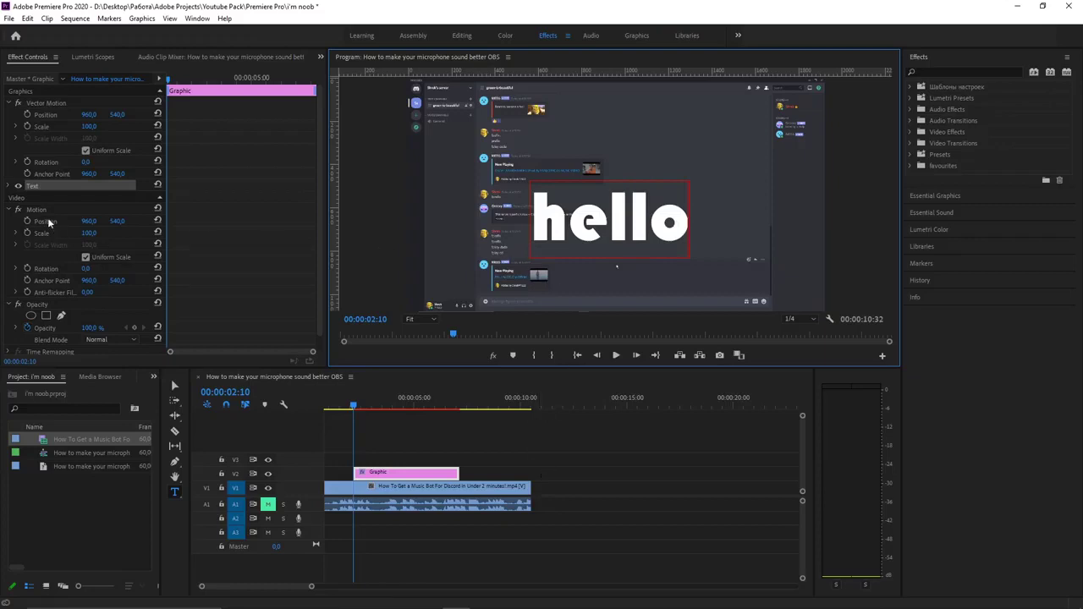
# Give the title a deep purple fill in Effect Controls, leaving the outline unchanged.
pyautogui.click(15, 185)
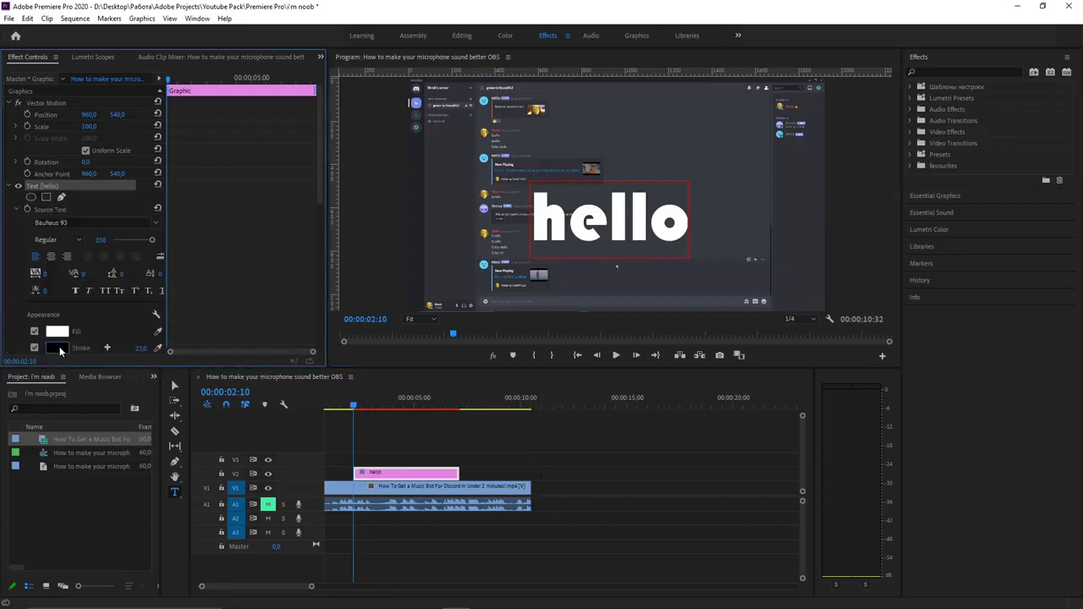
pyautogui.click(60, 349)
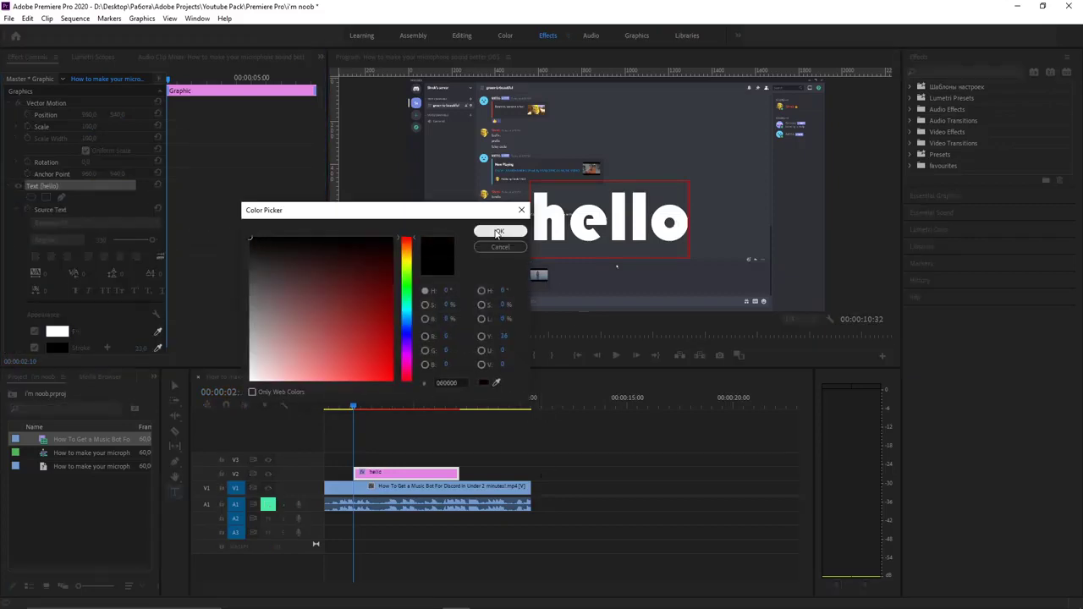
pyautogui.click(499, 232)
pyautogui.click(52, 334)
pyautogui.click(404, 363)
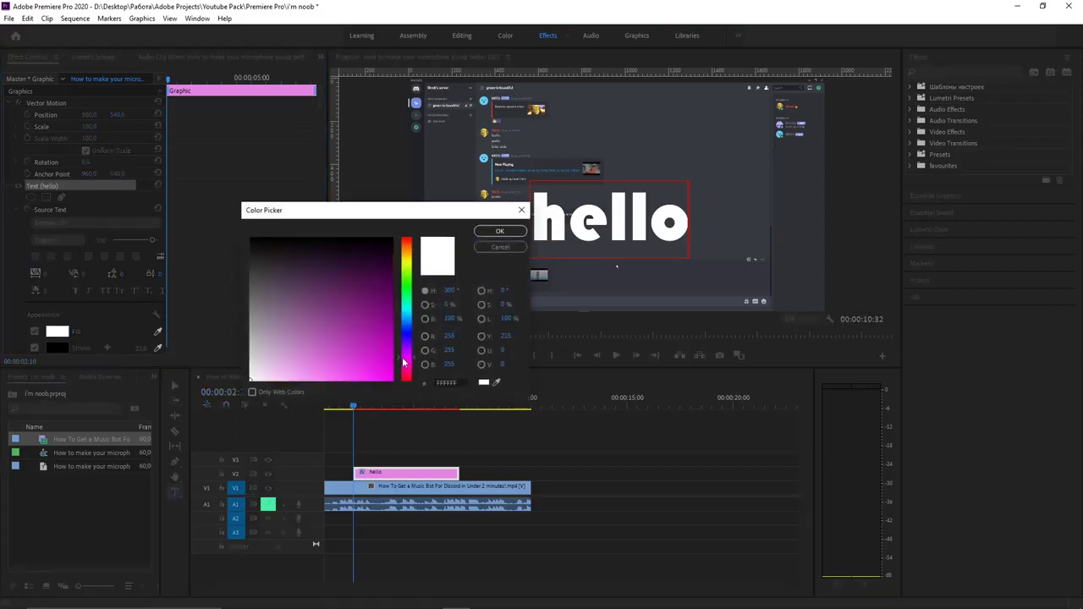
pyautogui.moveTo(384, 337); pyautogui.dragTo(369, 301)
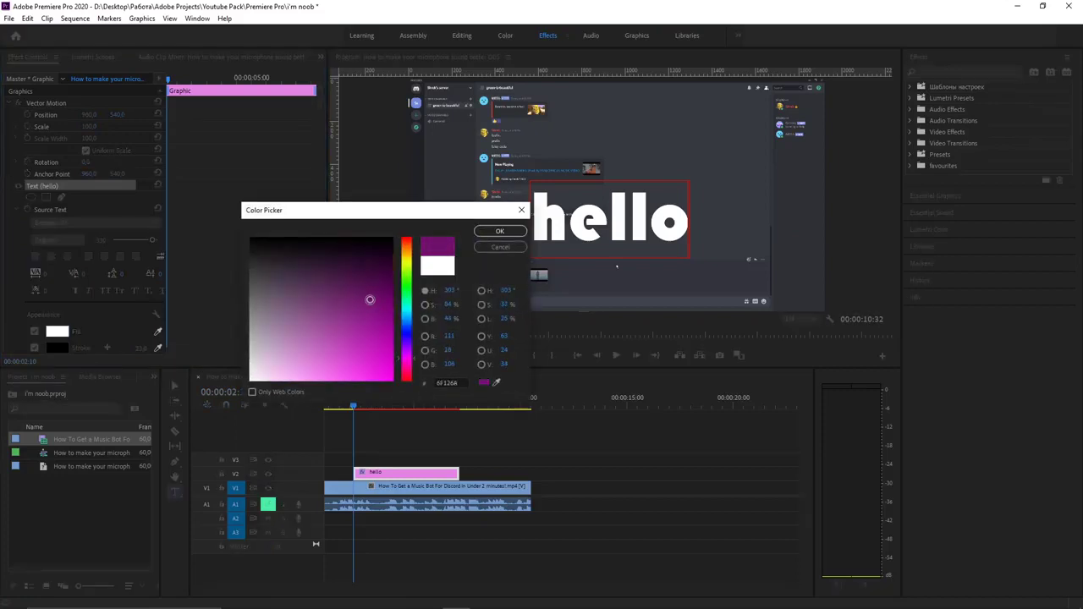
pyautogui.click(499, 231)
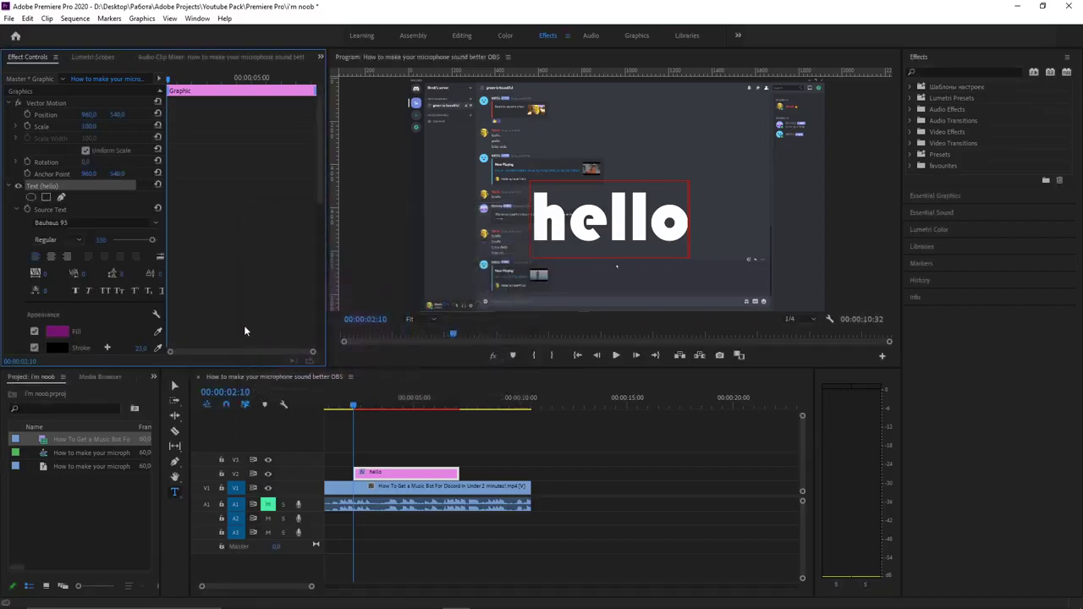
# Recolour the hello text itself deep purple and move it lower and left in frame.
pyautogui.doubleClick(609, 220)
pyautogui.click(57, 330)
pyautogui.click(406, 360)
pyautogui.moveTo(370, 314); pyautogui.dragTo(378, 308)
pyautogui.click(500, 231)
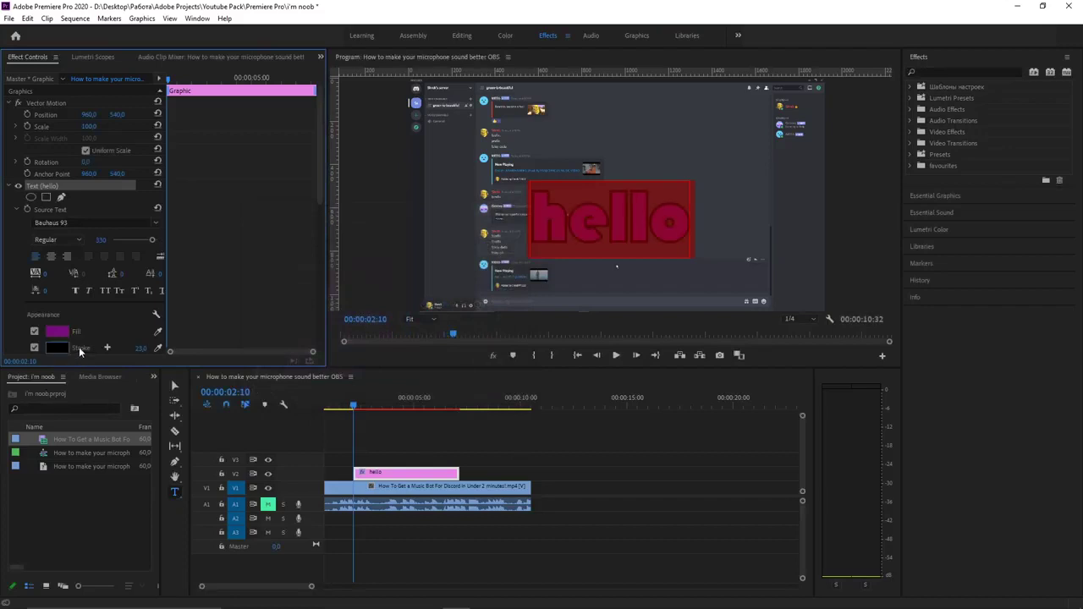
pyautogui.click(628, 434)
pyautogui.moveTo(617, 227)
pyautogui.mouseDown()
pyautogui.moveTo(622, 243)
pyautogui.moveTo(591, 269)
pyautogui.mouseUp()
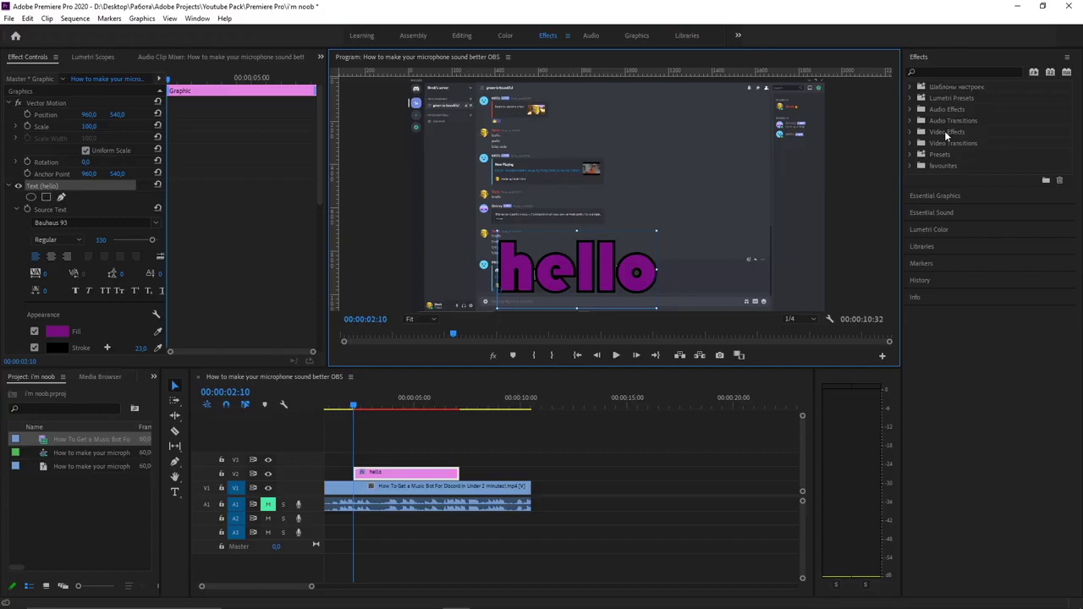
# Save the title clip's Text (hello) layer styling as a preset called 'hello'.
pyautogui.click(519, 458)
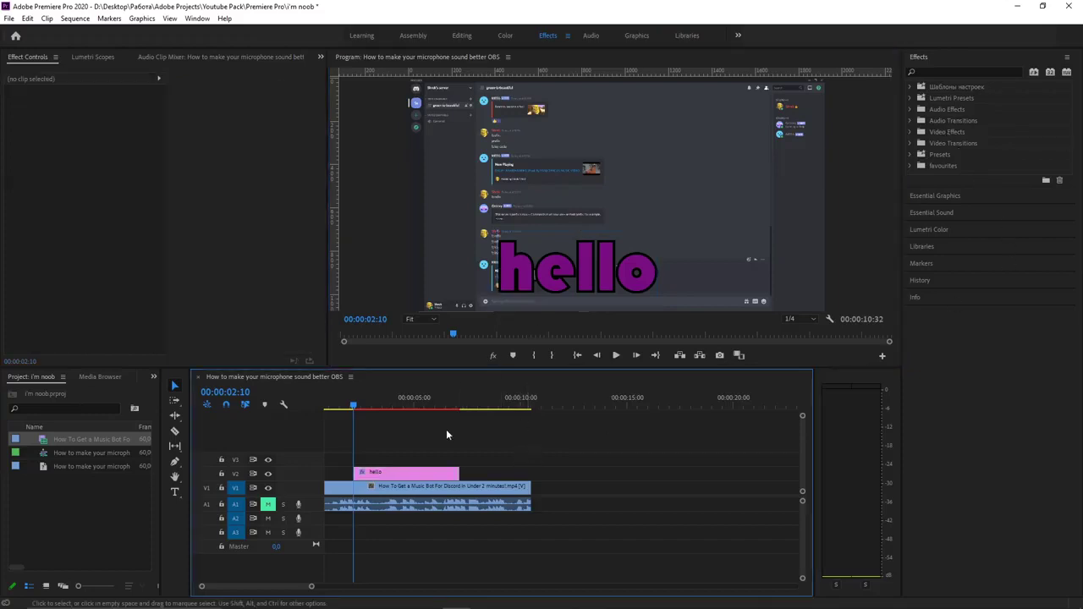
pyautogui.click(411, 472)
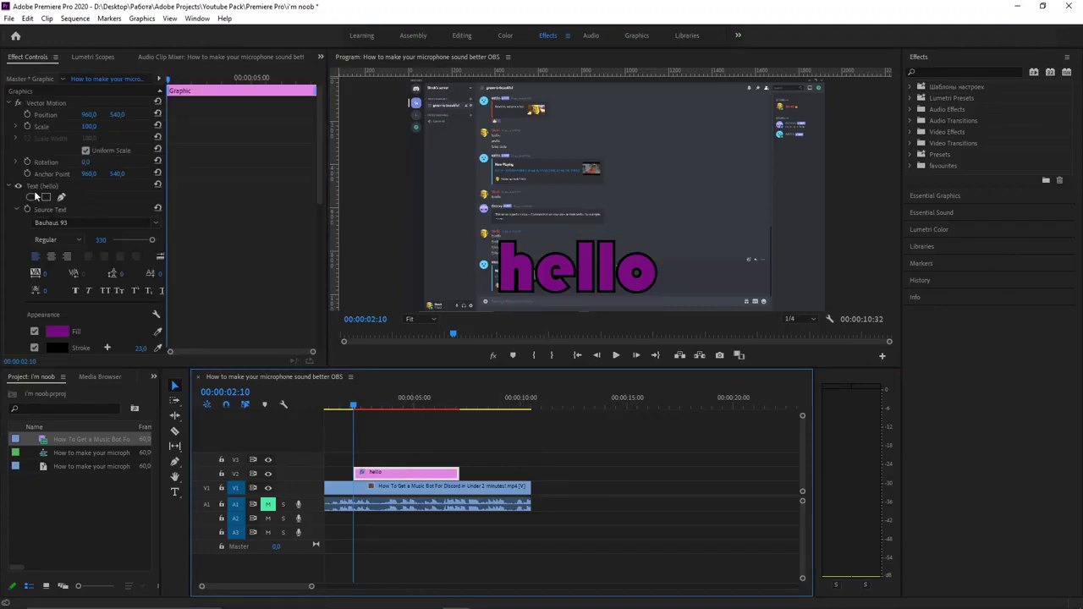
pyautogui.click(37, 185)
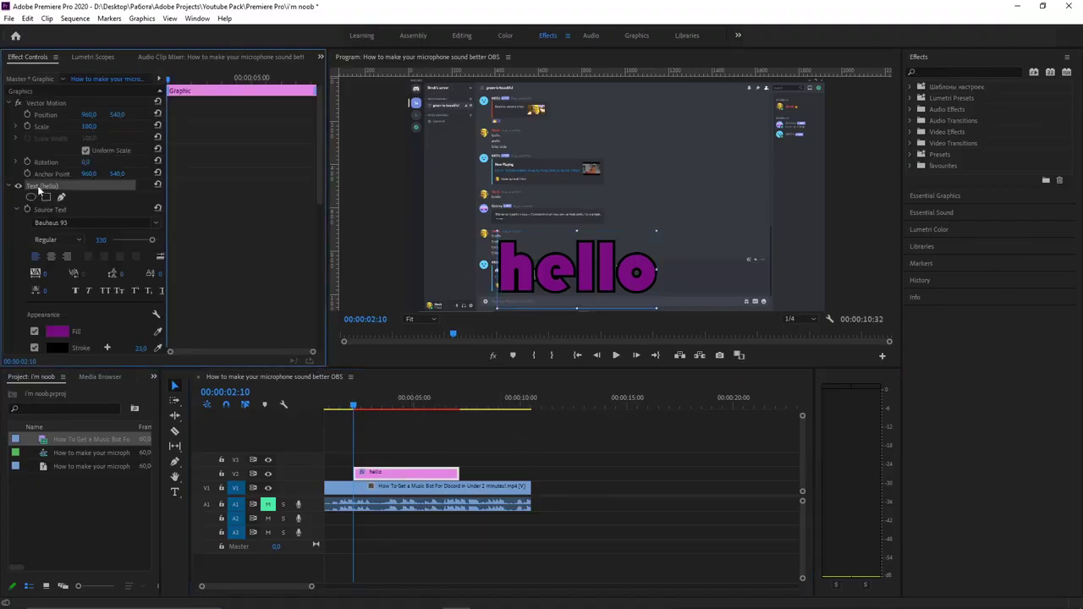
pyautogui.rightClick(37, 189)
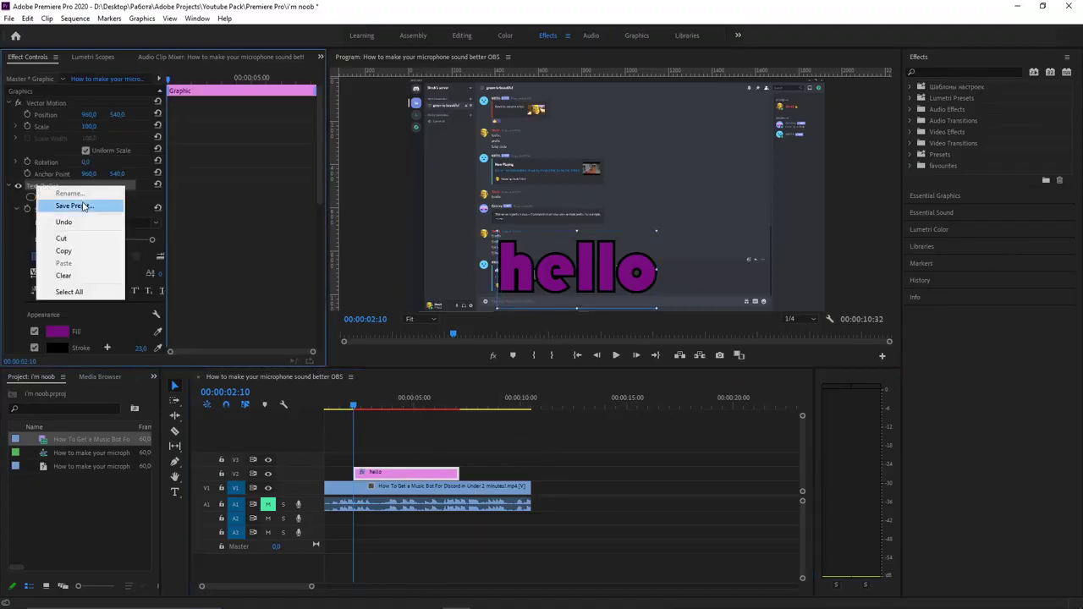
pyautogui.click(74, 205)
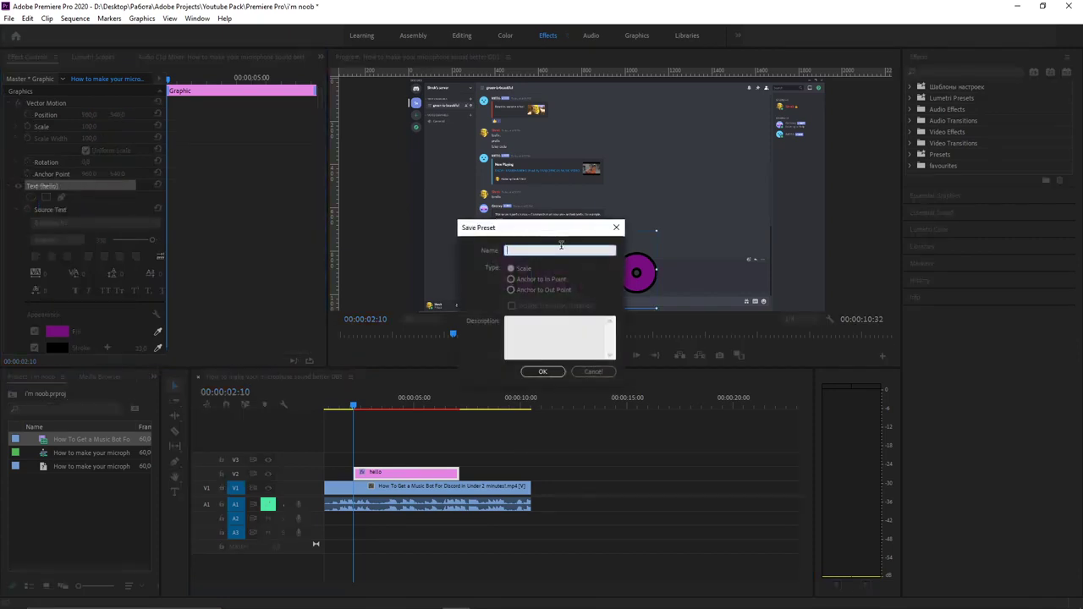
pyautogui.write('hello')
pyautogui.click(543, 371)
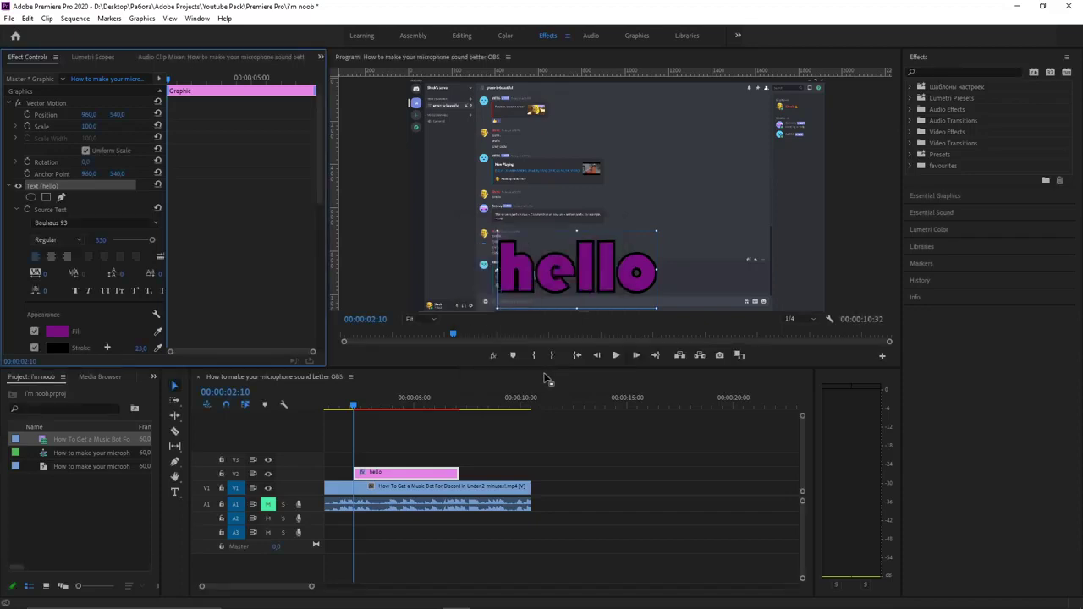
# Move the playhead past the first title and search the Effects panel for 'hell'.
pyautogui.moveTo(355, 404)
pyautogui.mouseDown()
pyautogui.moveTo(370, 420)
pyautogui.moveTo(494, 422)
pyautogui.mouseUp()
pyautogui.click(542, 461)
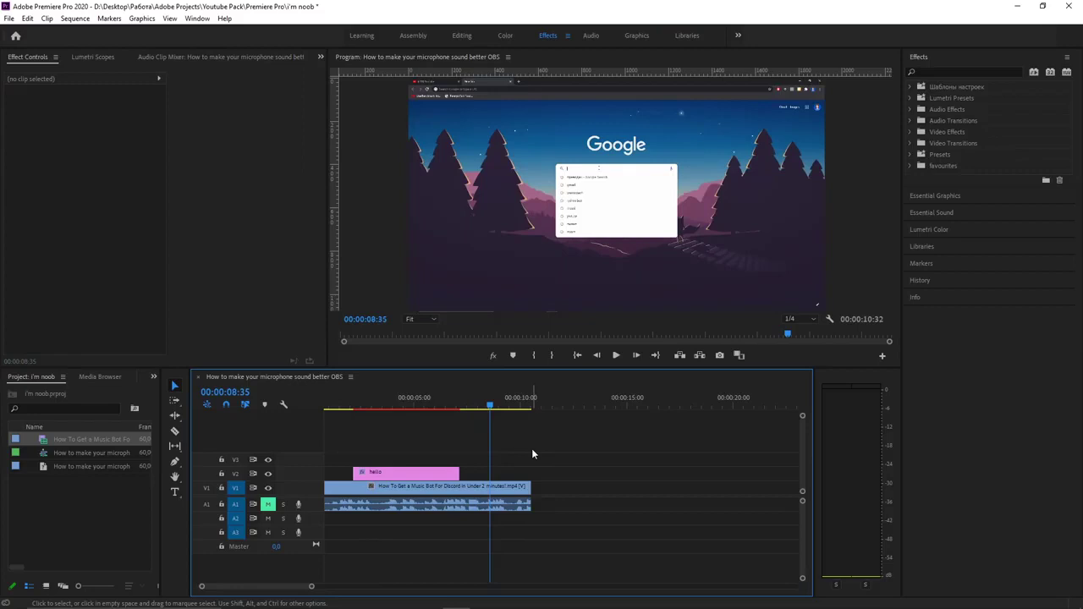
pyautogui.click(928, 72)
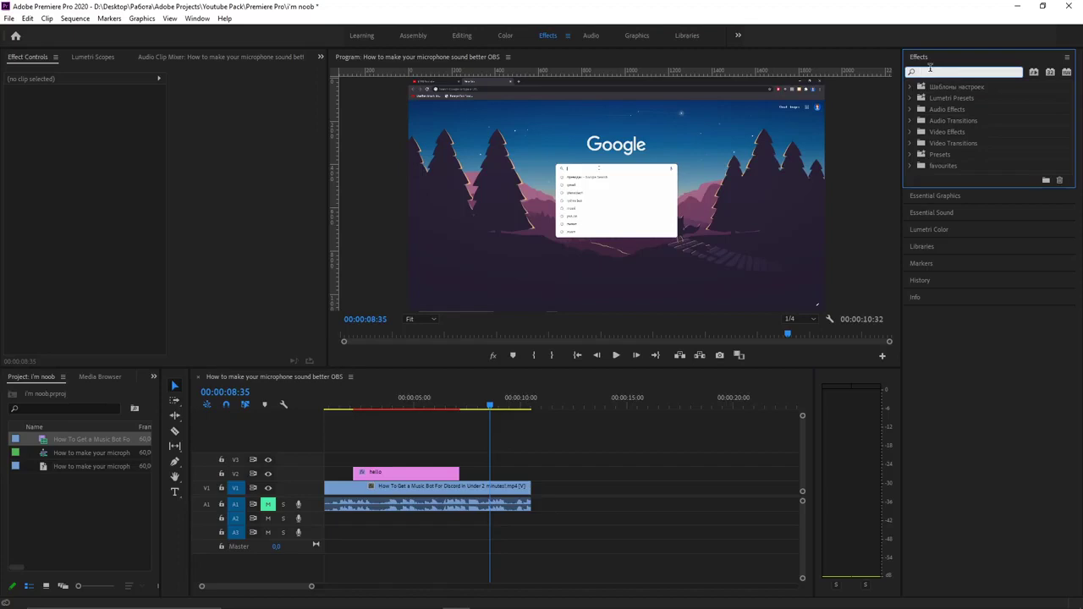
pyautogui.write('he')
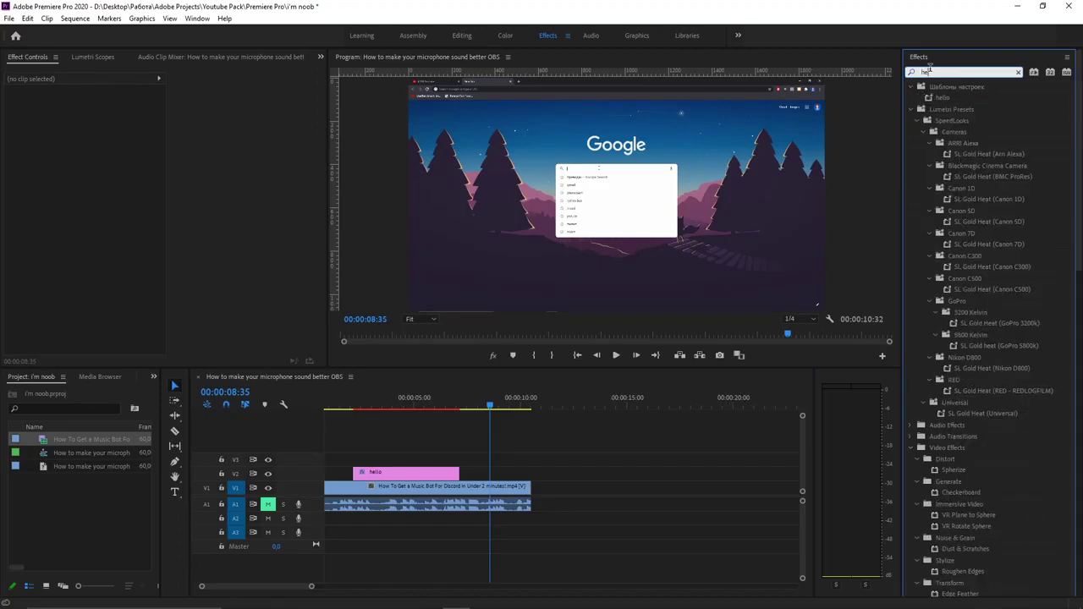
pyautogui.write('ll')
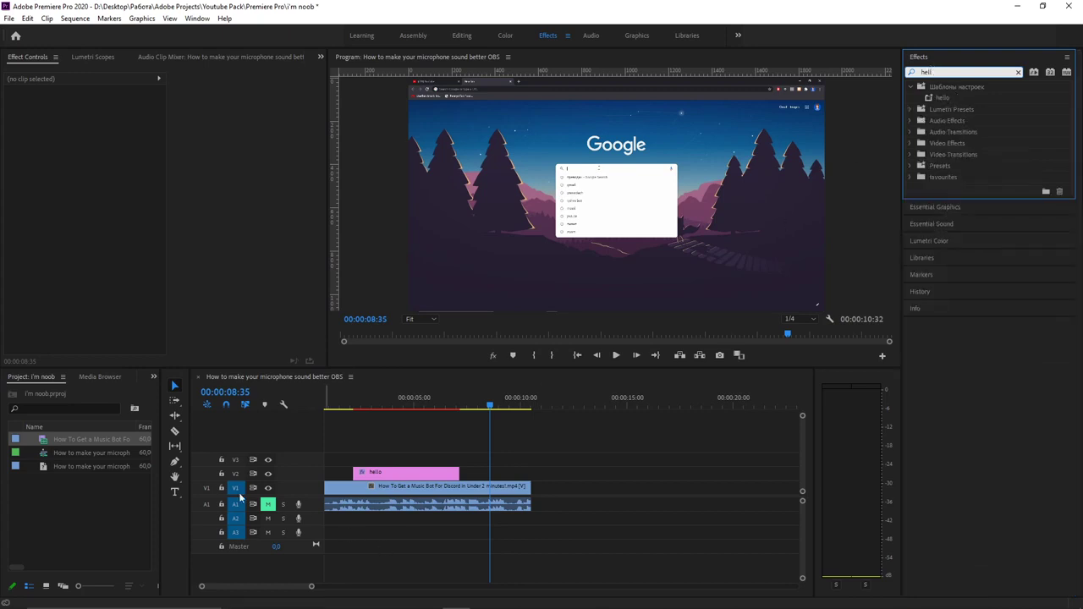
# Create a second title at the playhead and drop the hello preset onto it.
pyautogui.click(174, 491)
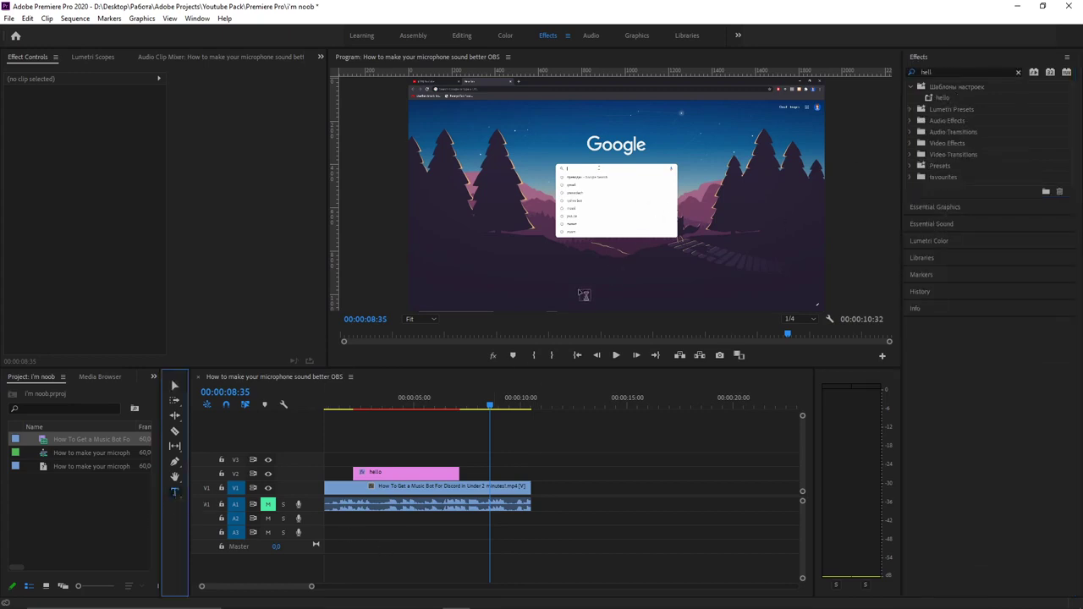
pyautogui.click(582, 223)
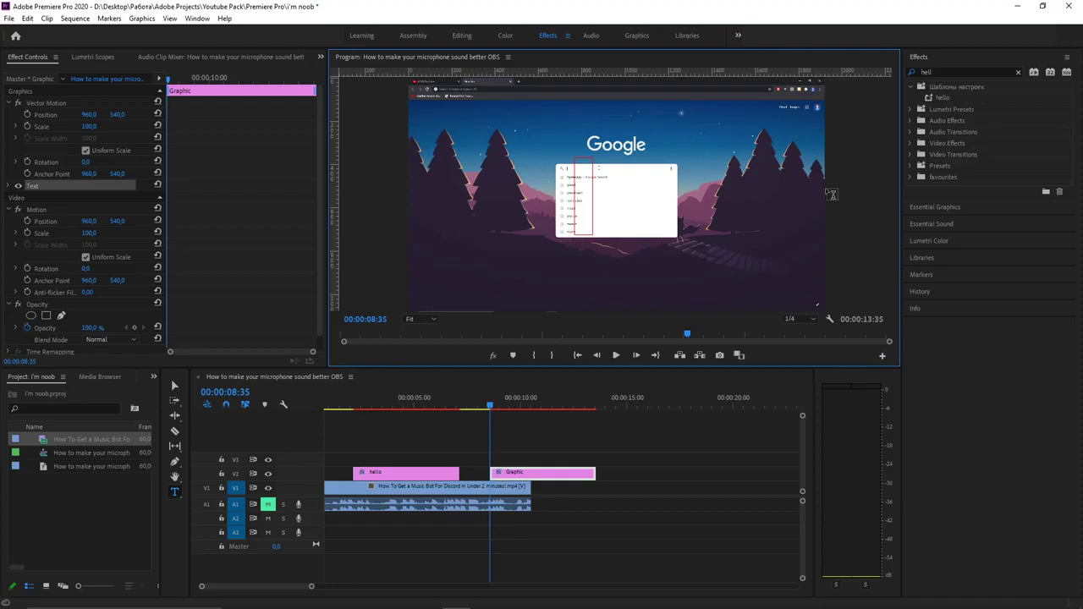
pyautogui.moveTo(946, 98); pyautogui.dragTo(518, 473)
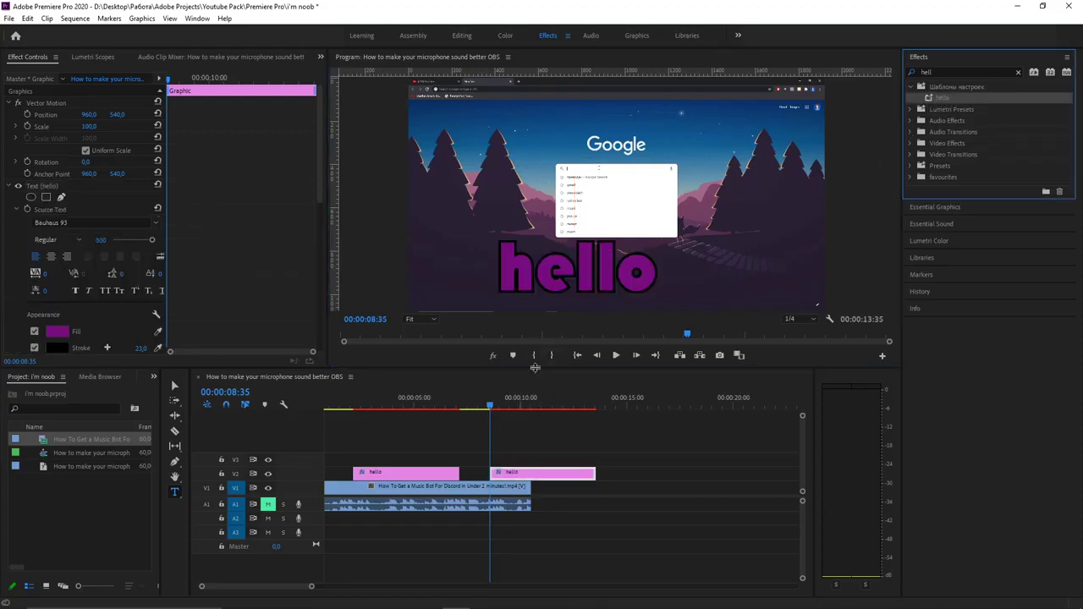
pyautogui.moveTo(511, 405)
pyautogui.mouseDown()
pyautogui.moveTo(464, 408)
pyautogui.moveTo(523, 415)
pyautogui.moveTo(503, 409)
pyautogui.mouseUp()
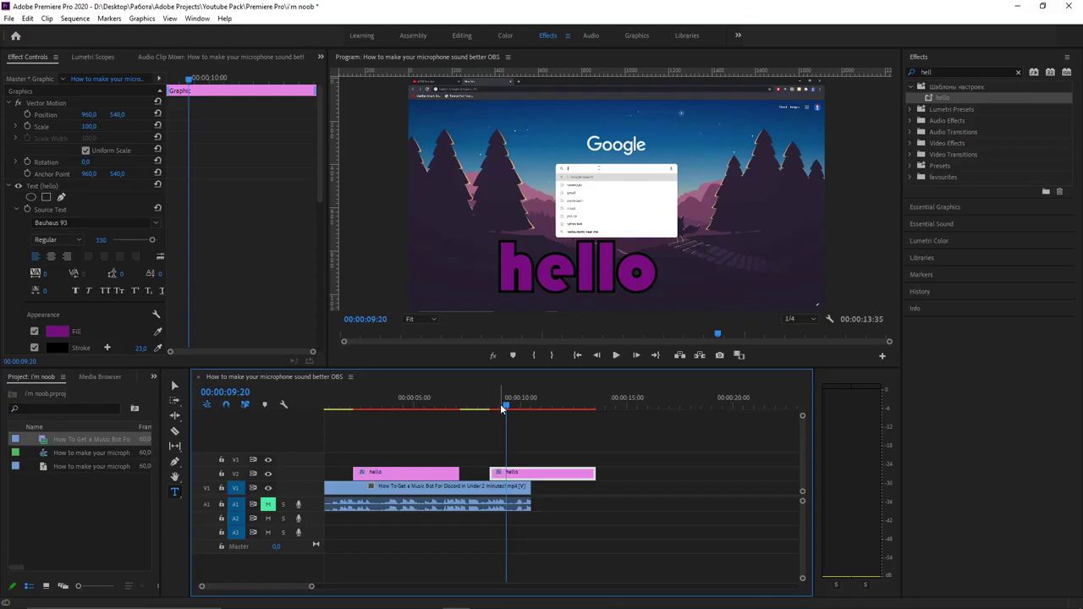
# Cut the V1 Discord clip at about four seconds with the Razor tool.
pyautogui.moveTo(504, 408)
pyautogui.mouseDown()
pyautogui.moveTo(325, 411)
pyautogui.moveTo(337, 409)
pyautogui.mouseUp()
pyautogui.click(350, 486)
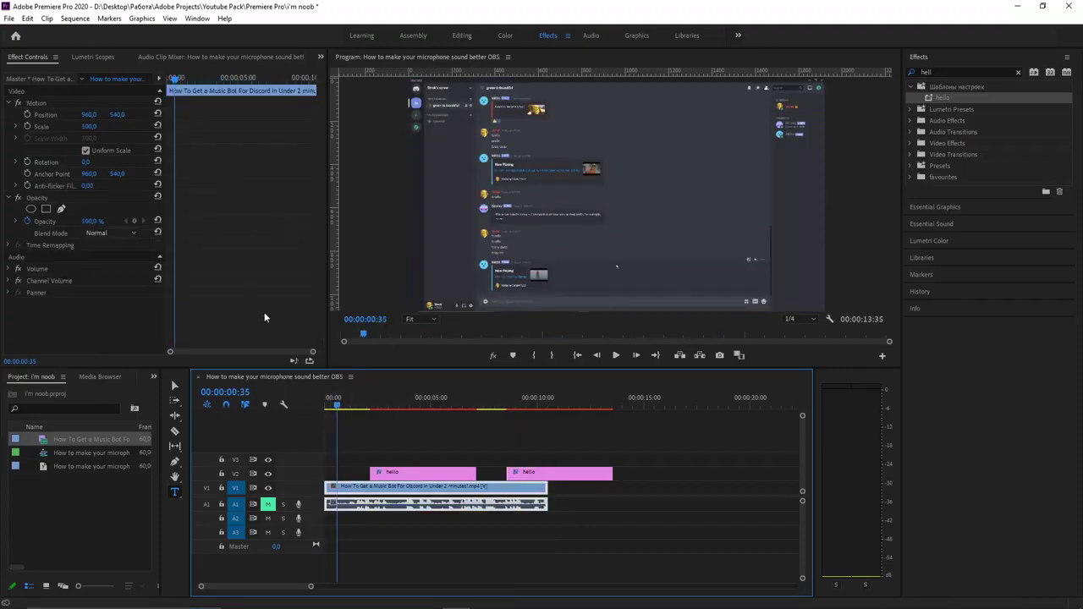
pyautogui.press('v')
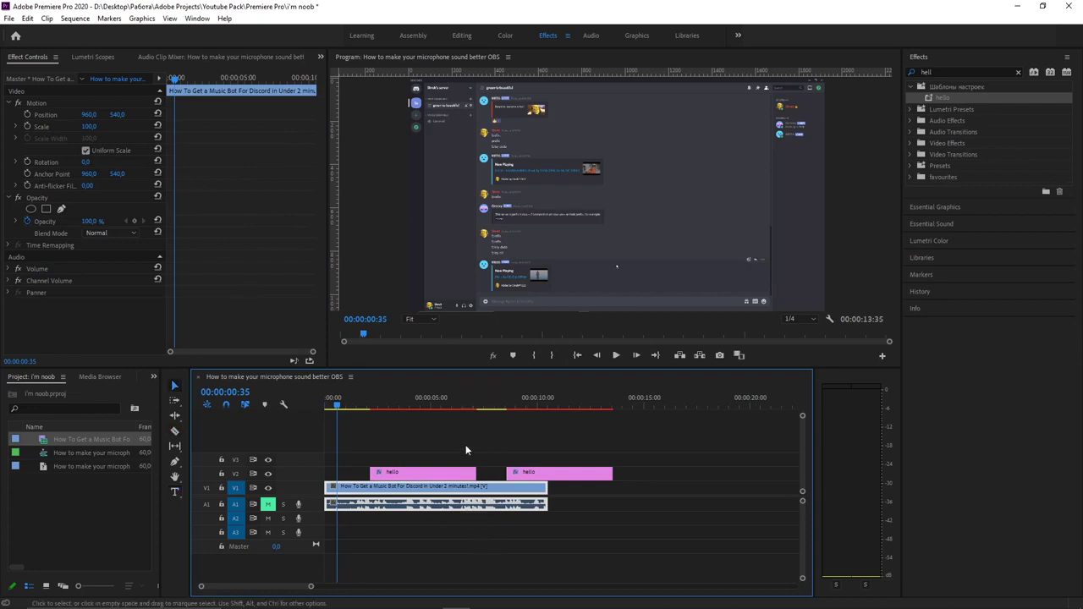
pyautogui.click(475, 450)
pyautogui.press('c')
pyautogui.click(502, 487)
pyautogui.press('v')
pyautogui.click(412, 402)
# Scale the first clip part to 224% and set position and scale keyframes.
pyautogui.moveTo(432, 412); pyautogui.dragTo(348, 491)
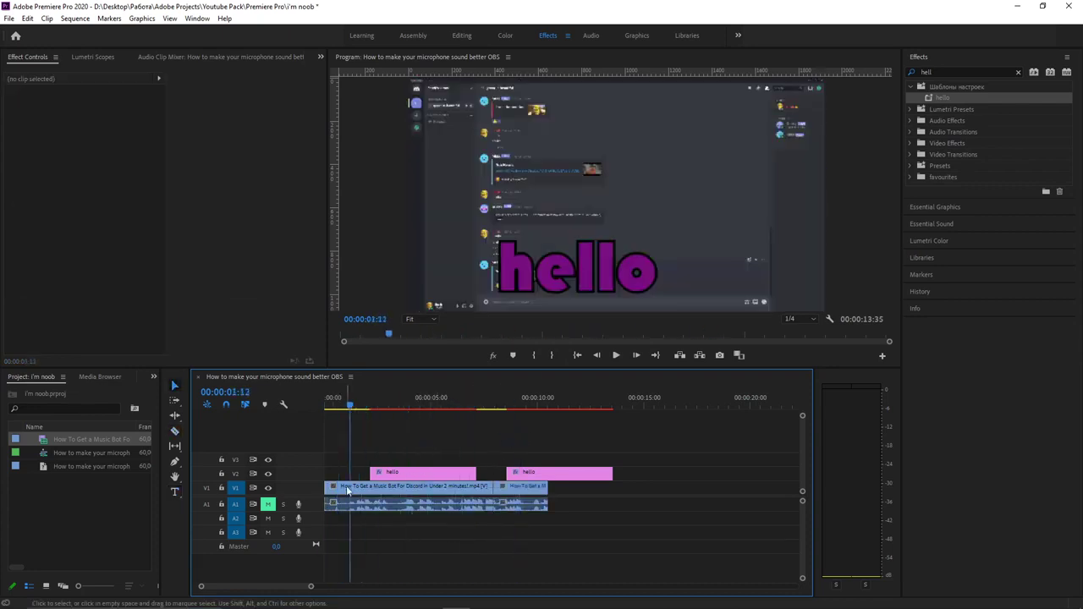
pyautogui.click(348, 489)
pyautogui.moveTo(90, 126)
pyautogui.mouseDown()
pyautogui.moveTo(125, 121)
pyautogui.moveTo(70, 129)
pyautogui.mouseUp()
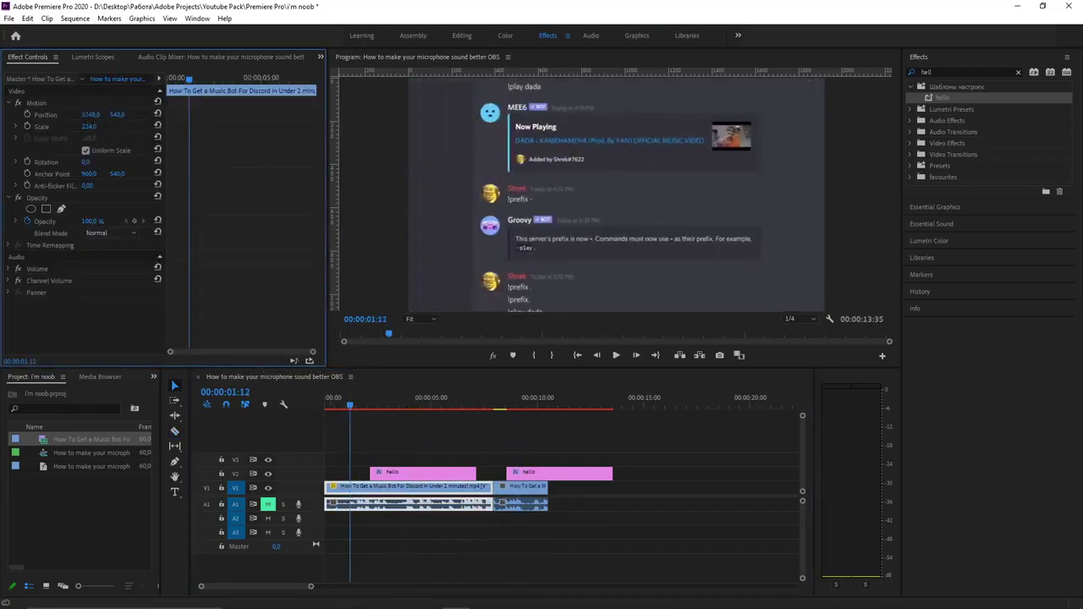
pyautogui.click(27, 126)
pyautogui.click(27, 115)
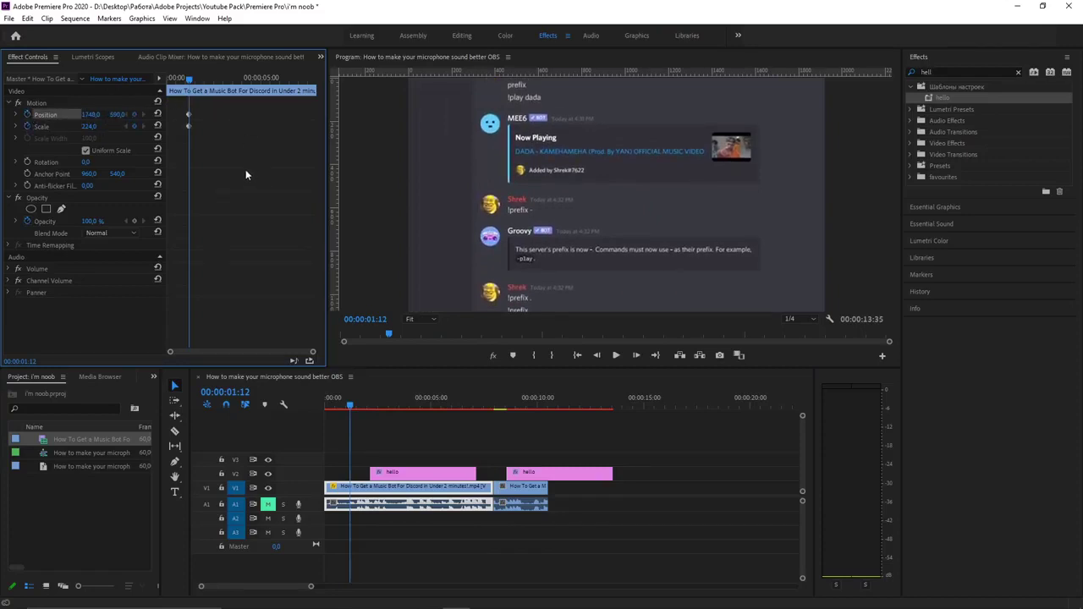
pyautogui.moveTo(350, 406); pyautogui.dragTo(501, 417)
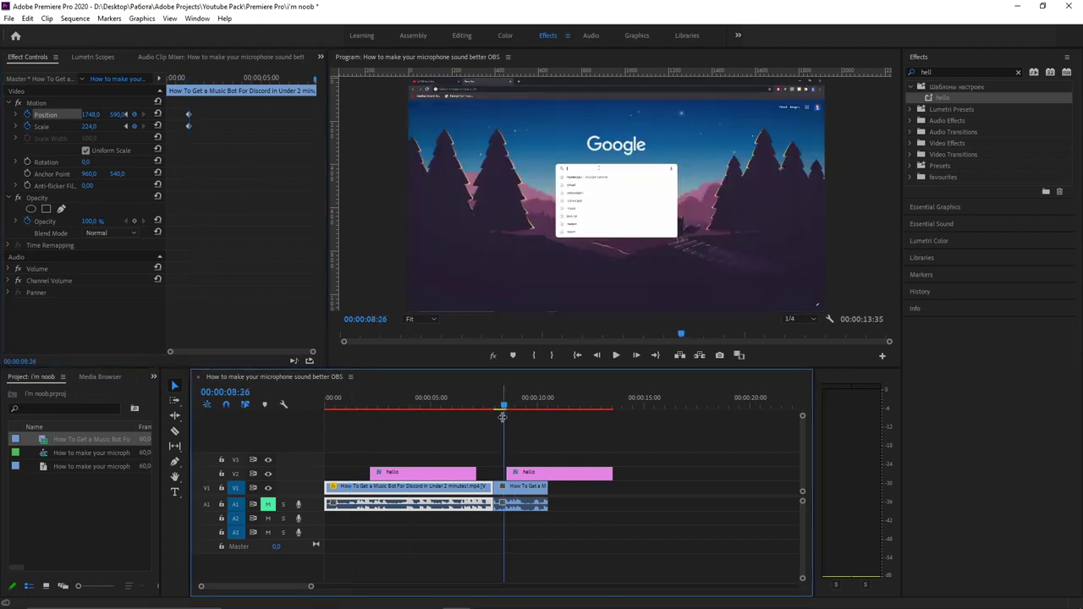
pyautogui.moveTo(501, 417); pyautogui.dragTo(408, 413)
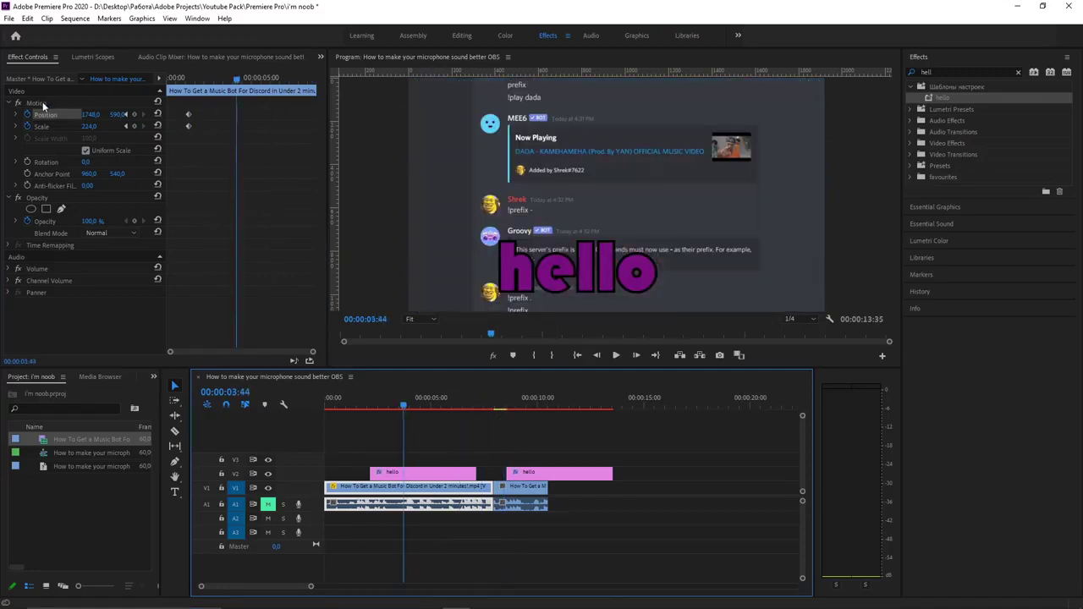
# Save the first clip part's Motion effect settings as a preset called 'motion'.
pyautogui.rightClick(40, 102)
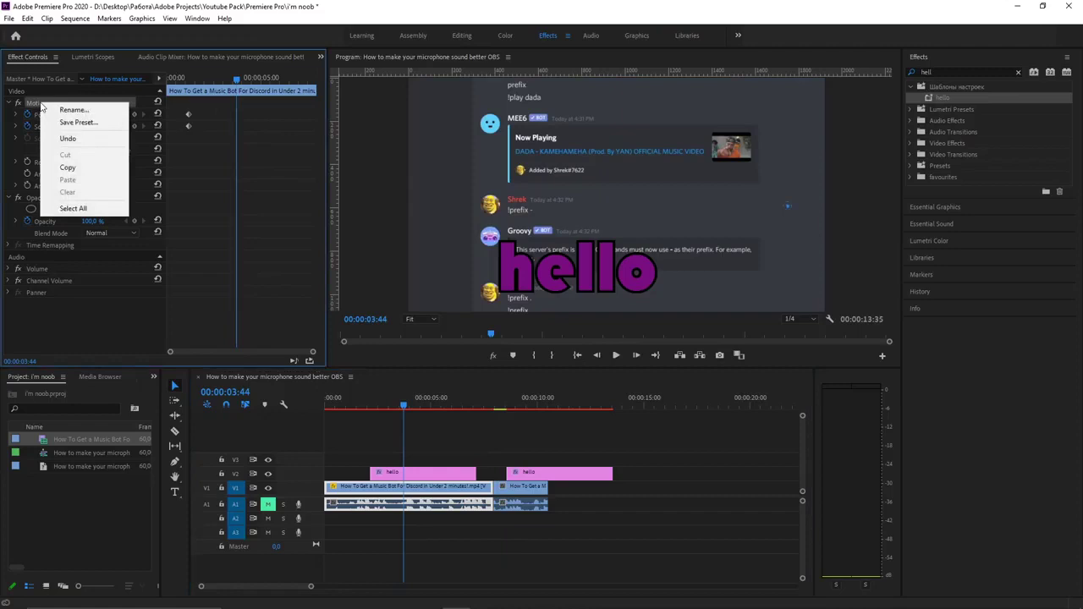
pyautogui.click(78, 122)
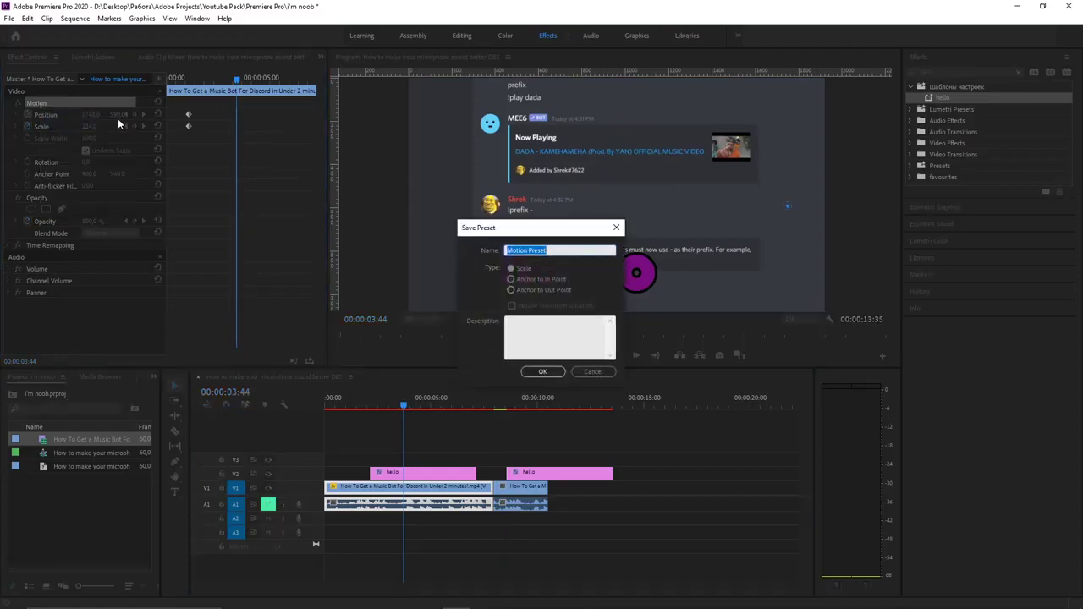
pyautogui.write('motion')
pyautogui.click(542, 371)
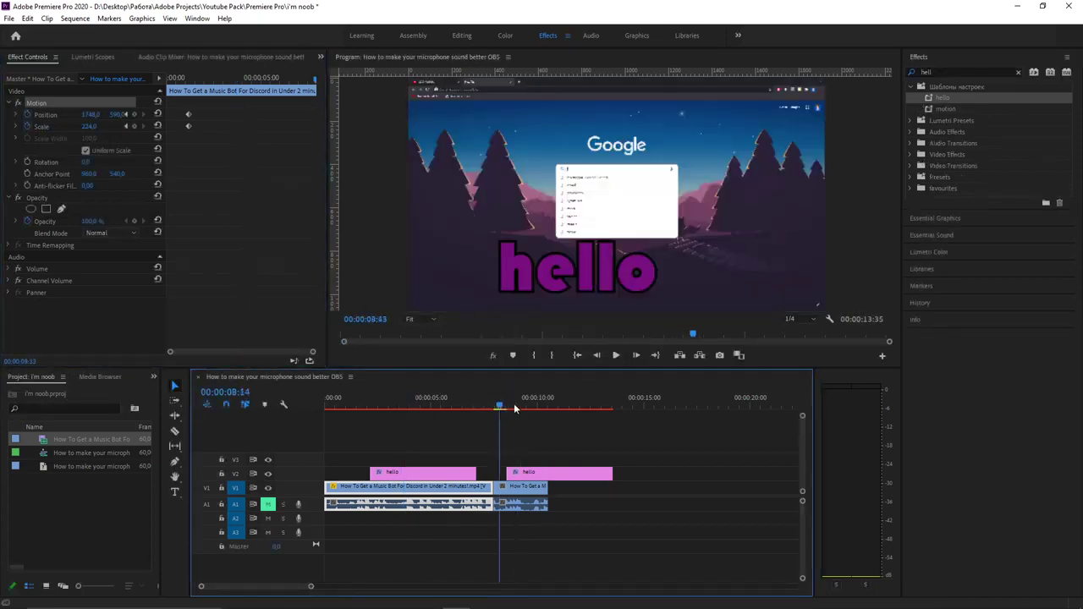
# Select the second clip part and put the playhead at 8:43.
pyautogui.moveTo(404, 403); pyautogui.dragTo(513, 404)
pyautogui.moveTo(541, 489); pyautogui.dragTo(571, 495)
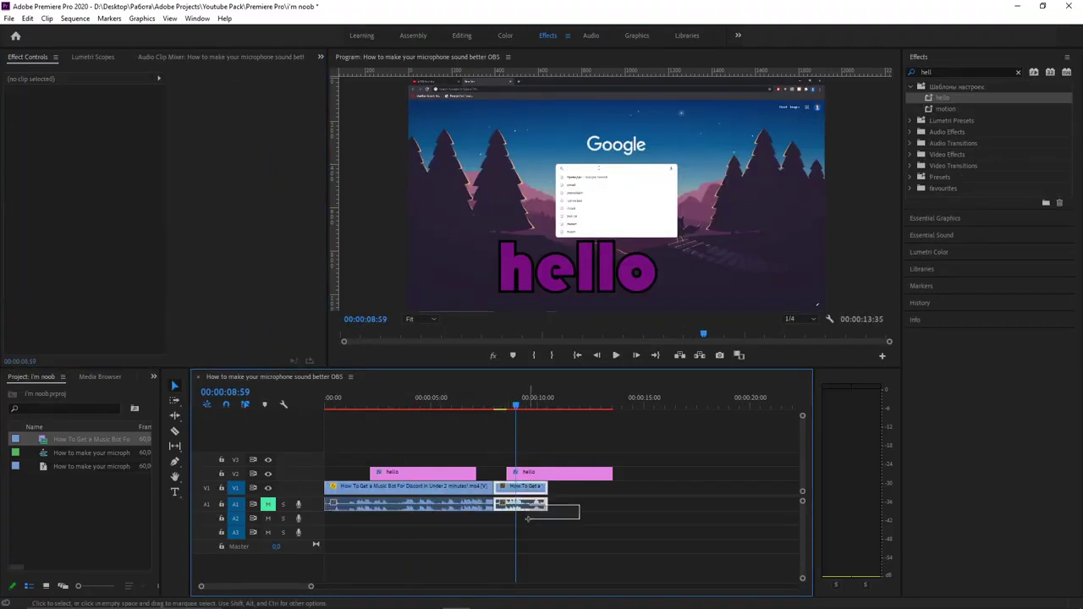
pyautogui.moveTo(515, 406); pyautogui.dragTo(493, 407)
pyautogui.click(509, 404)
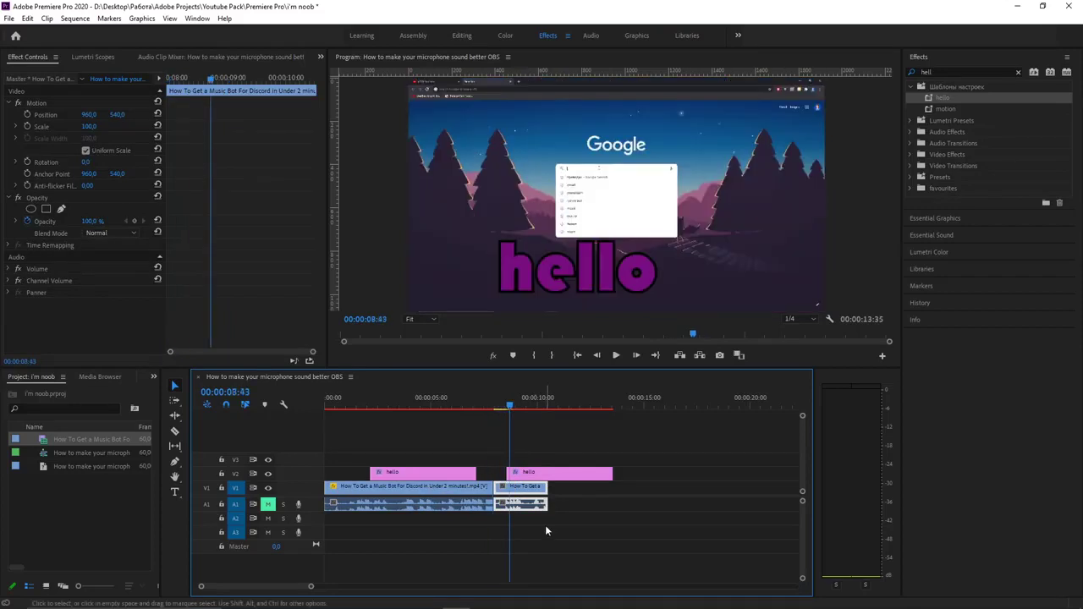
# Search Effects for 'motion' and apply that preset to the second clip part.
pyautogui.click(942, 110)
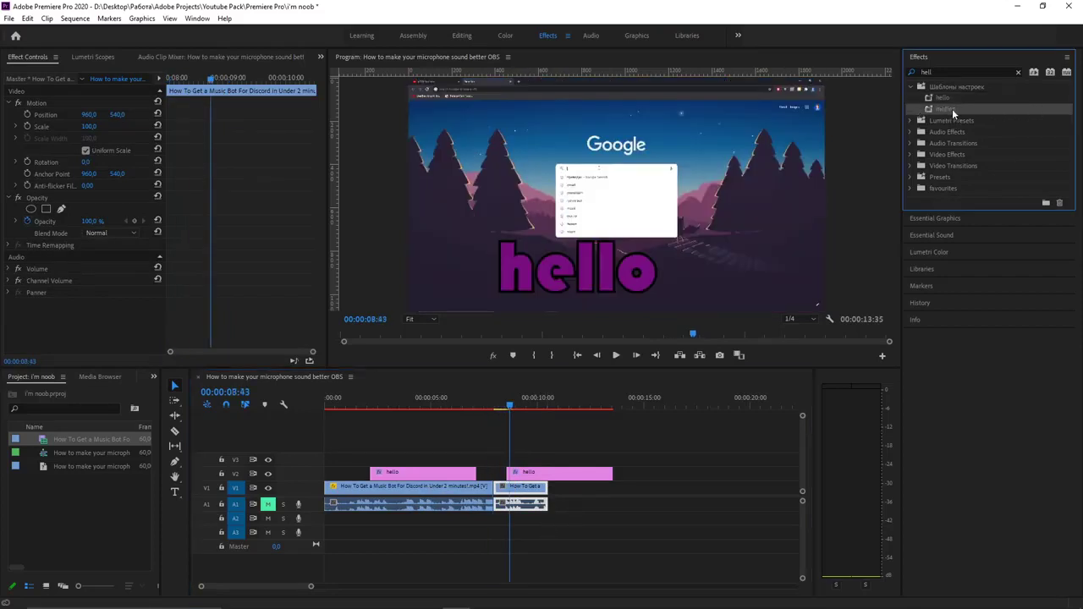
pyautogui.click(940, 73)
pyautogui.press('BackSpace')
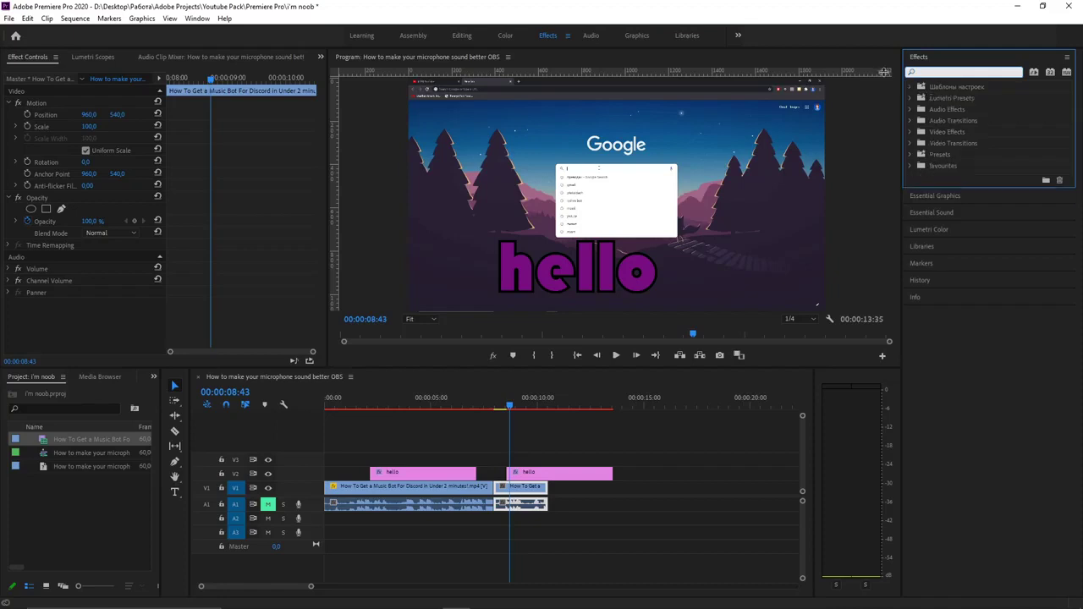
pyautogui.write('motion')
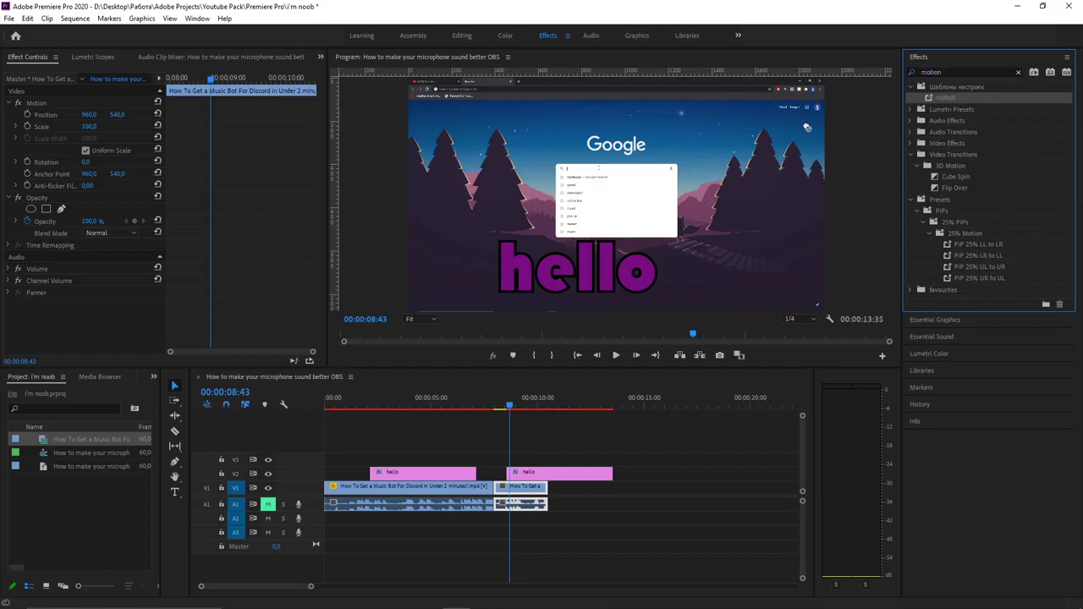
pyautogui.moveTo(937, 101); pyautogui.dragTo(520, 487)
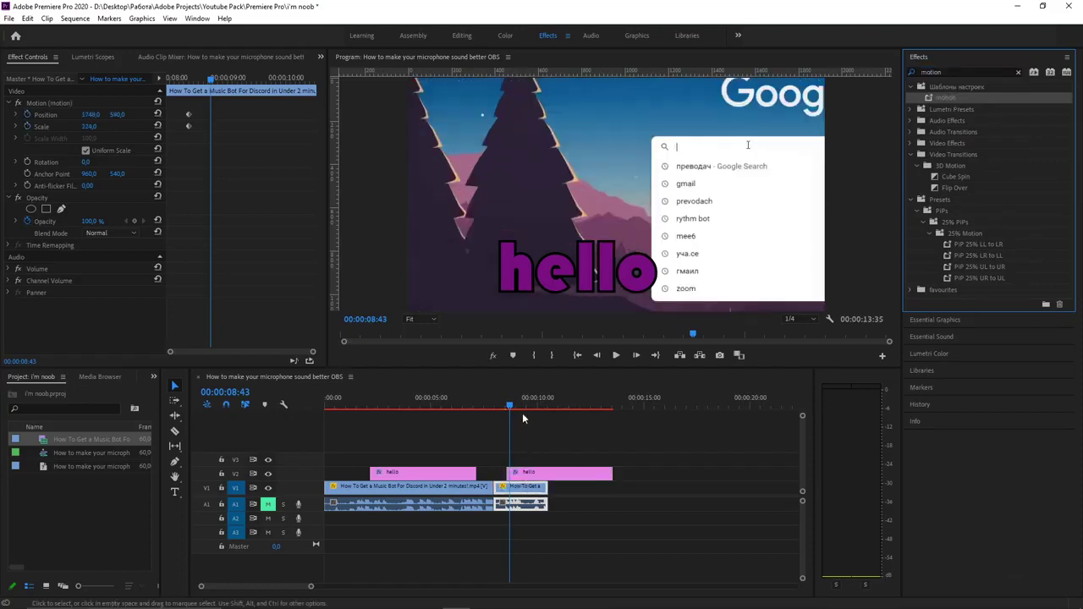
pyautogui.moveTo(520, 407); pyautogui.dragTo(514, 415)
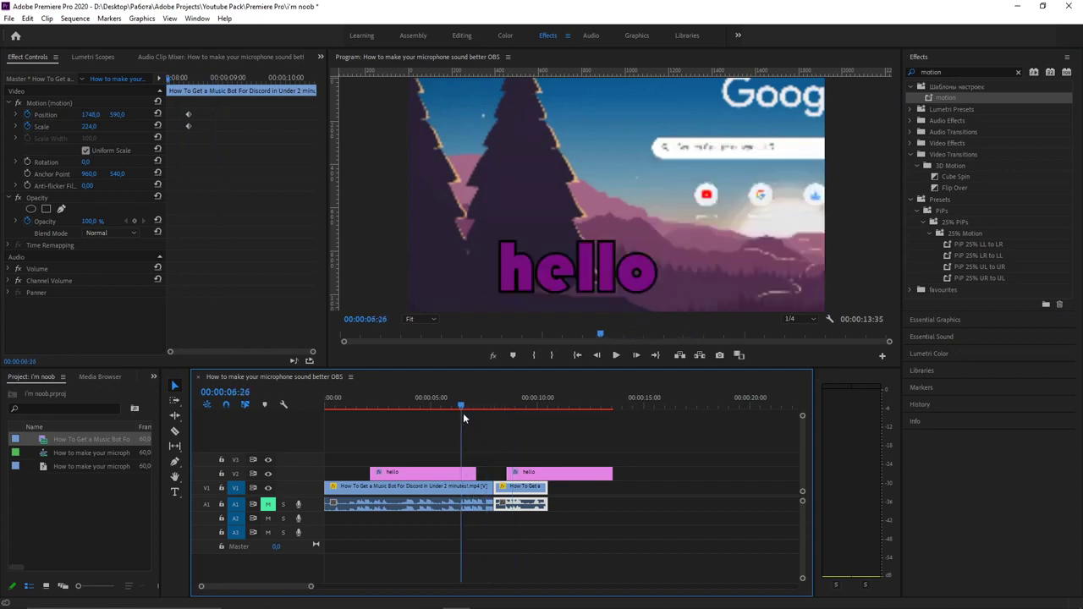
pyautogui.moveTo(514, 415); pyautogui.dragTo(428, 412)
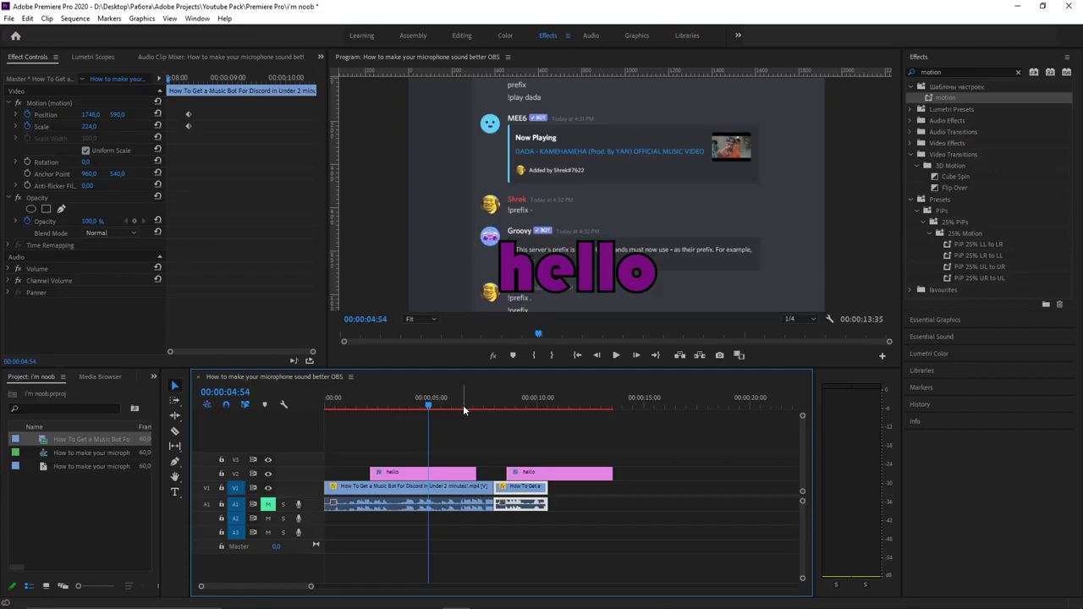
pyautogui.click(21, 253)
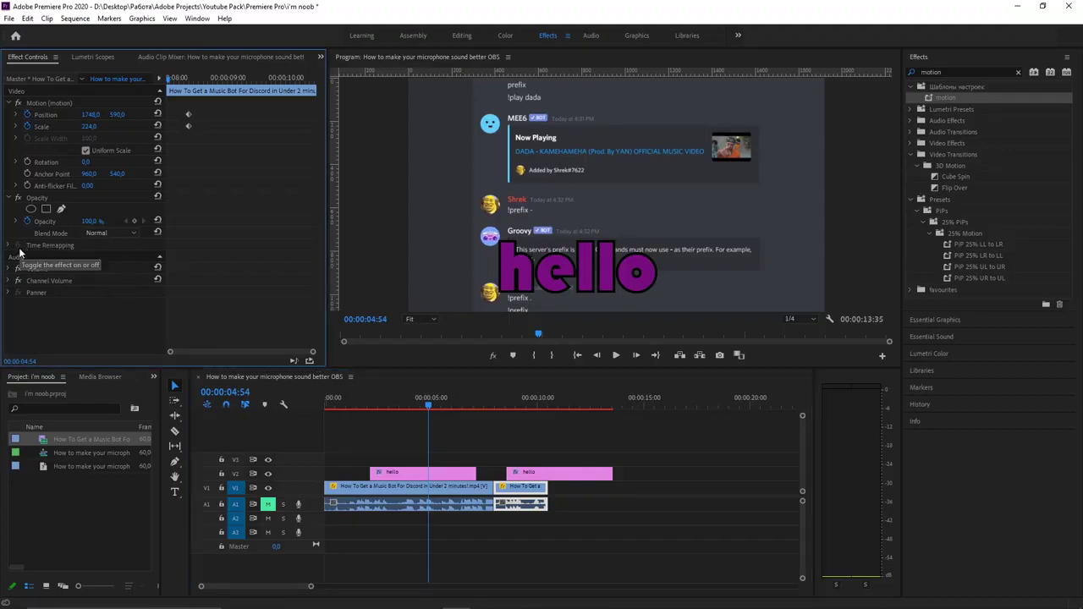